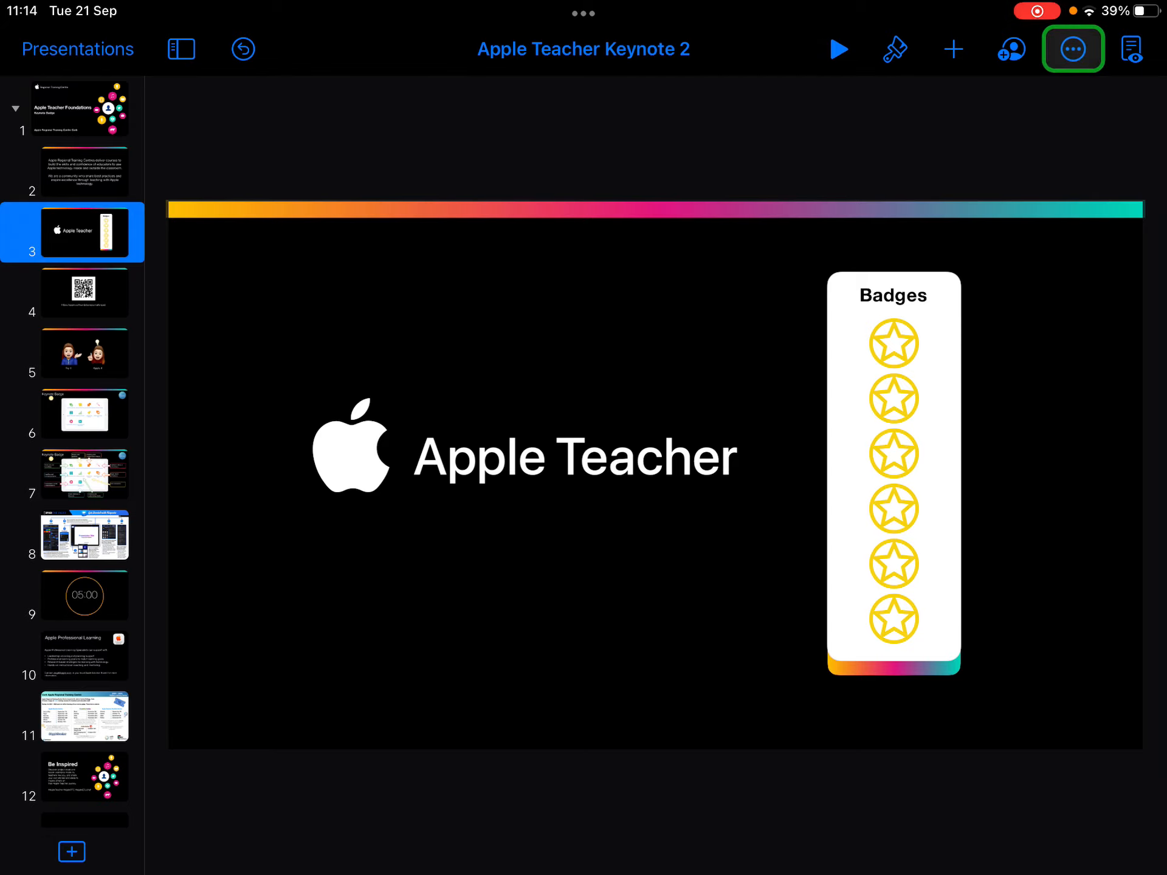
Start Rehearse Slideshow from the More menu on slide 3.
left_click(1072, 50)
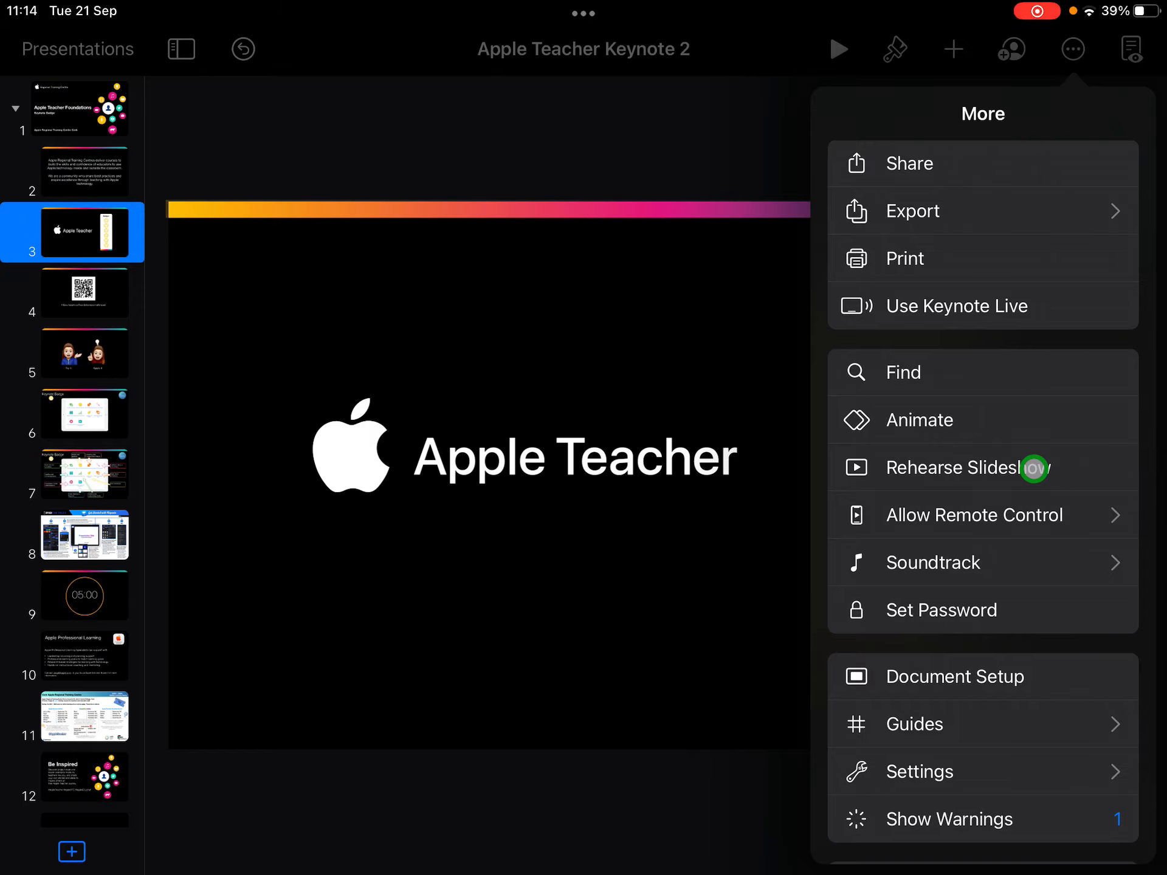
left_click(1035, 468)
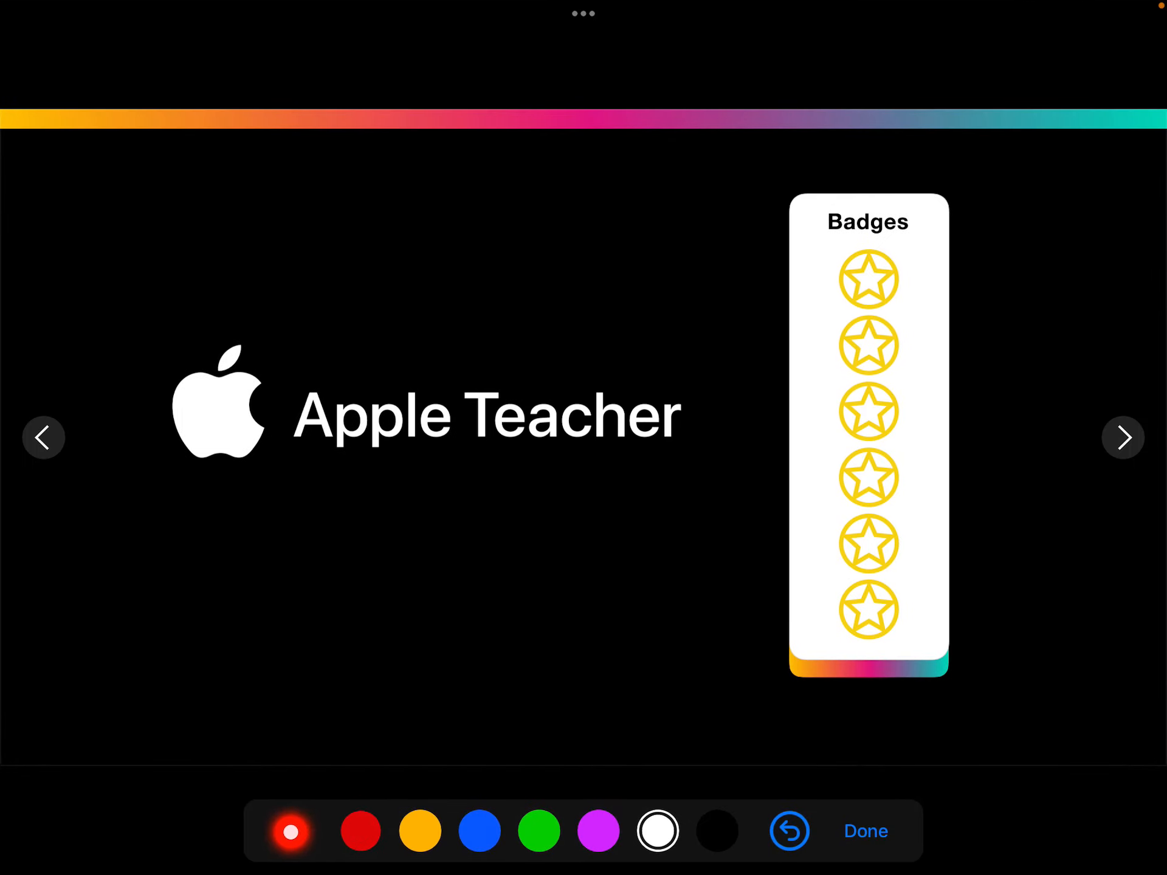
Scribble red around the Apple Teacher title, undo it, circle the third star, then switch to the laser pointer.
left_click(362, 830)
mouse_move(583, 583)
left_mouse_down()
mouse_move(693, 328)
mouse_move(136, 474)
left_mouse_up()
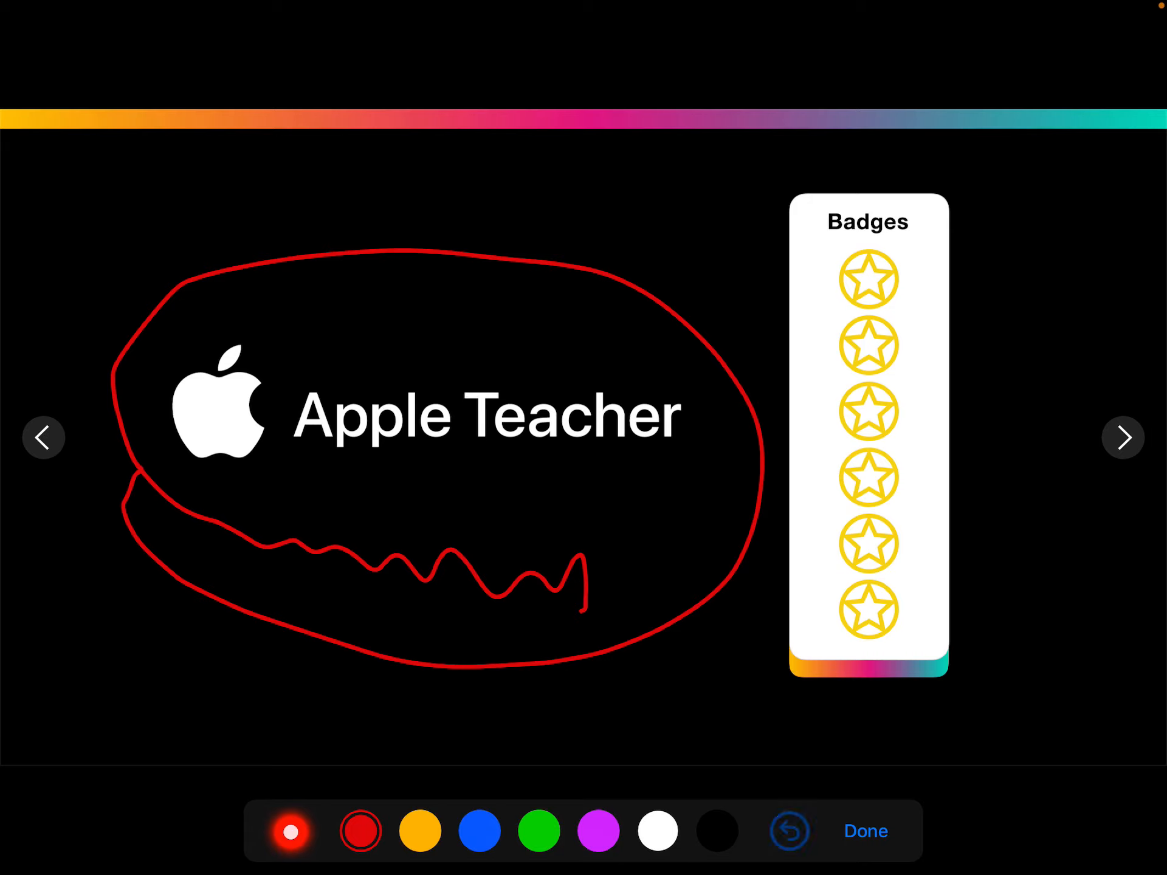
left_click(791, 831)
mouse_move(846, 382)
left_mouse_down()
mouse_move(916, 401)
mouse_move(807, 410)
mouse_move(874, 382)
left_mouse_up()
left_click(290, 831)
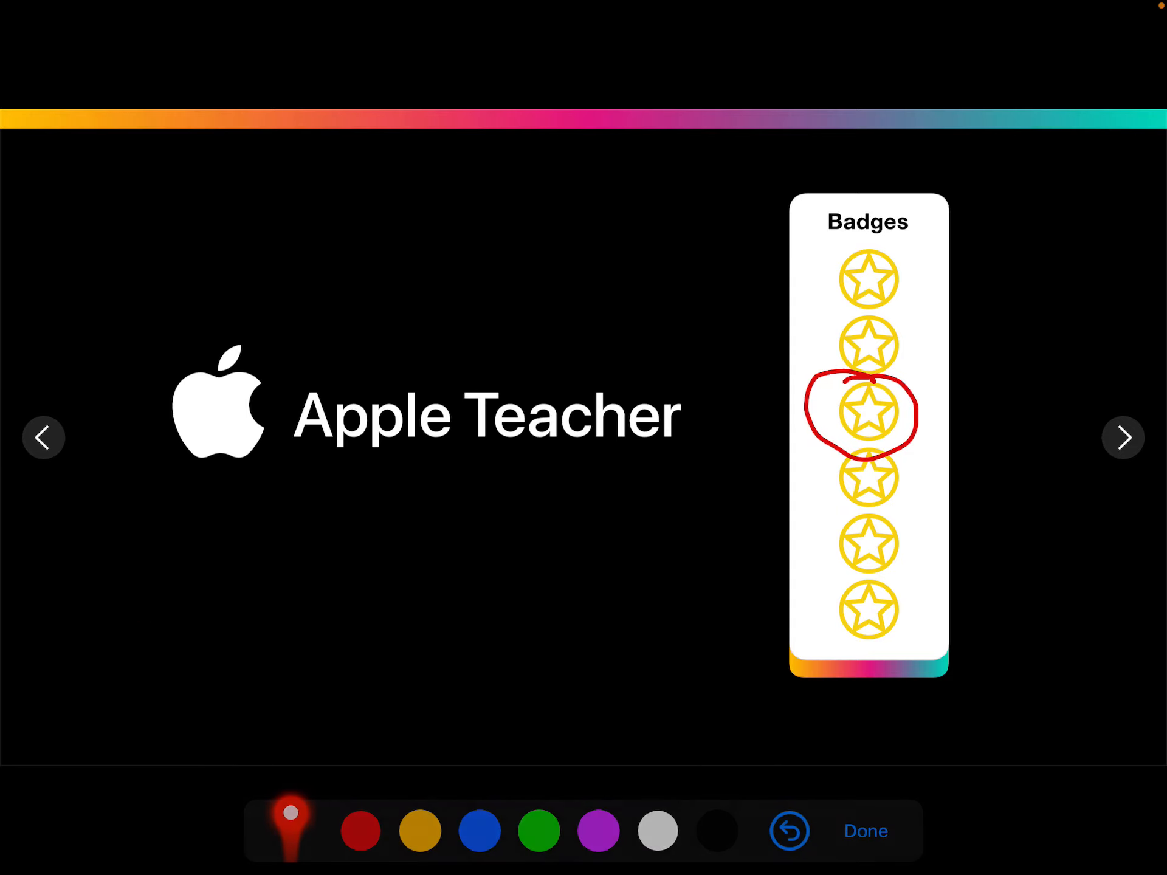
Leave drawing mode and bring up the presenter display Layout Options.
left_click(865, 831)
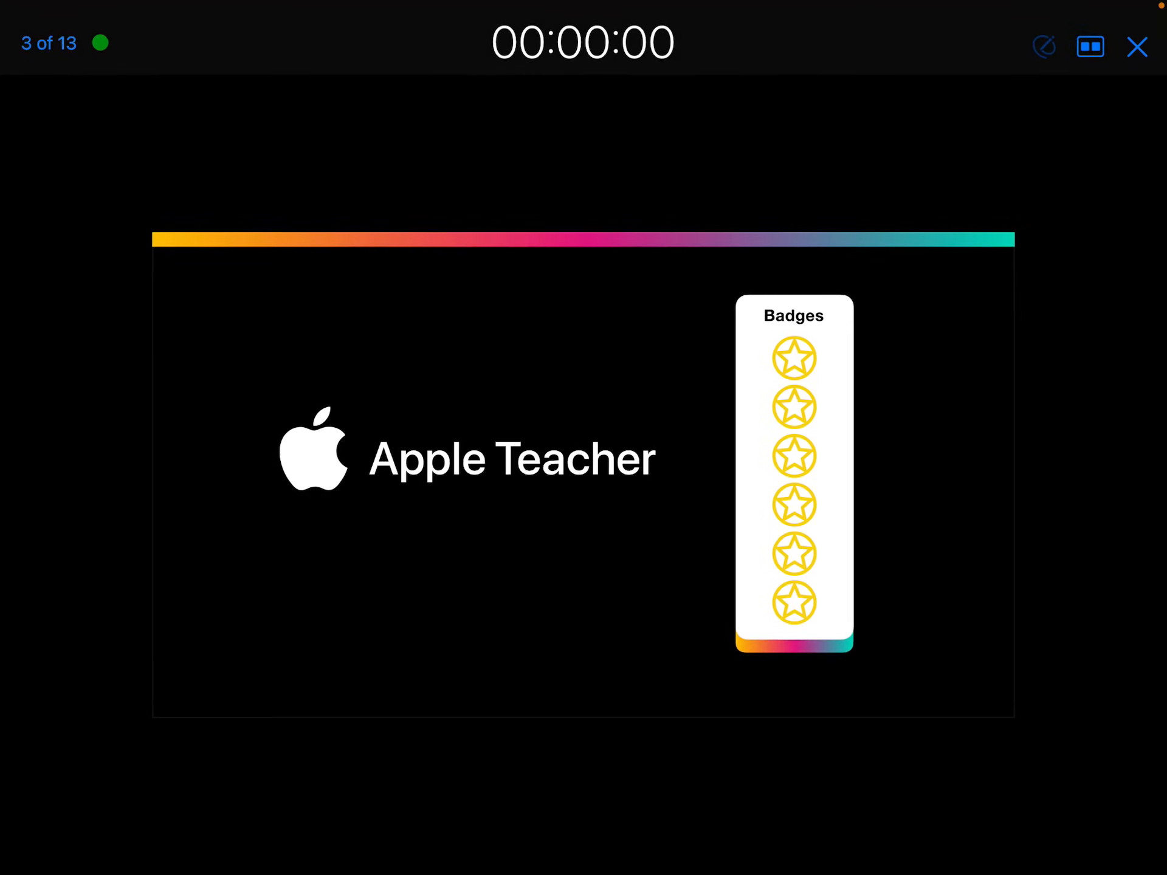
key("Tab")
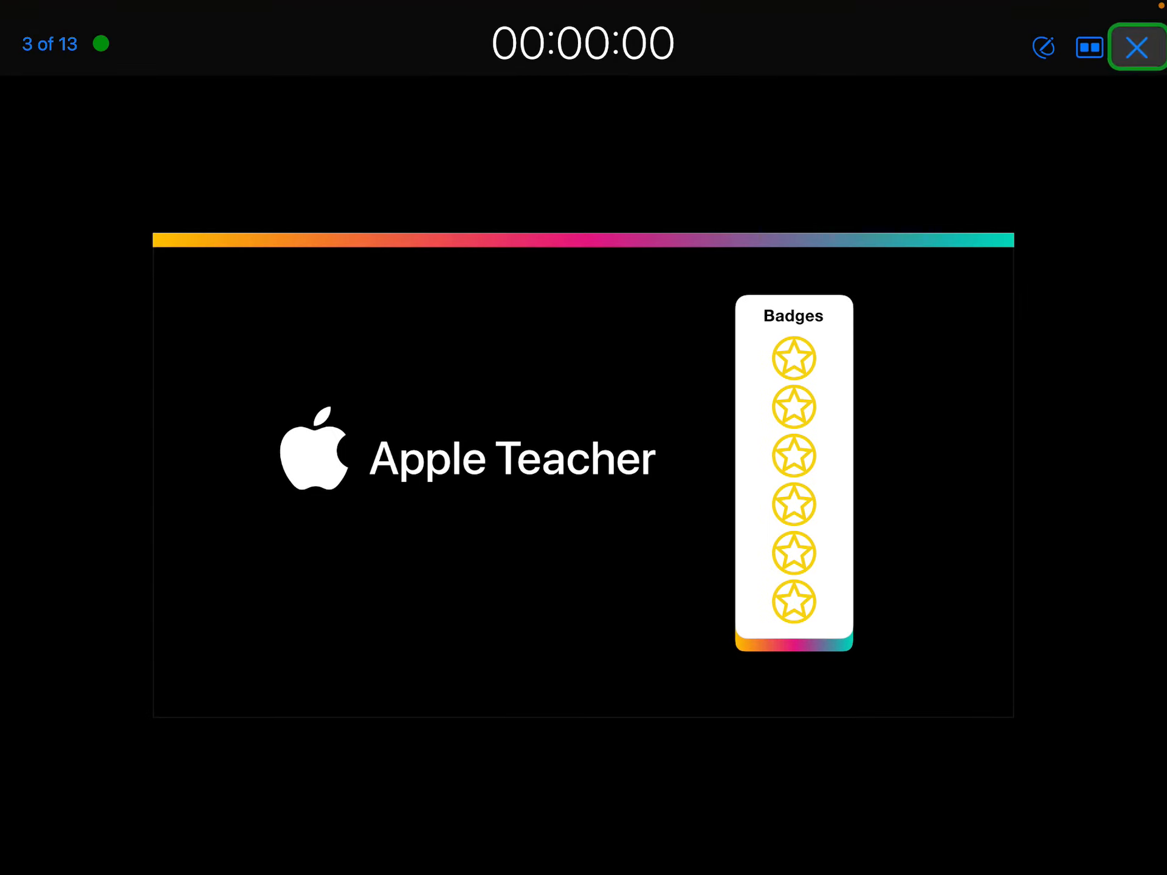
key("Left")
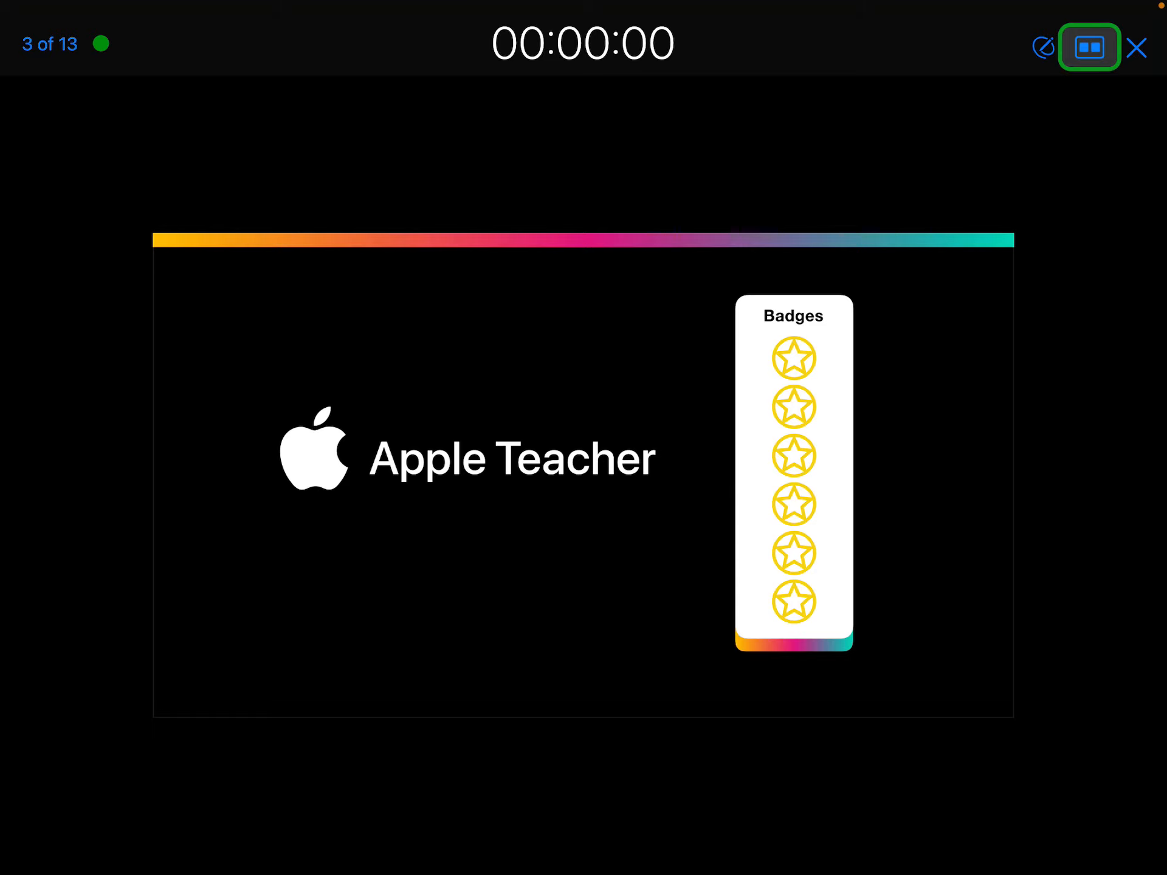
key("space")
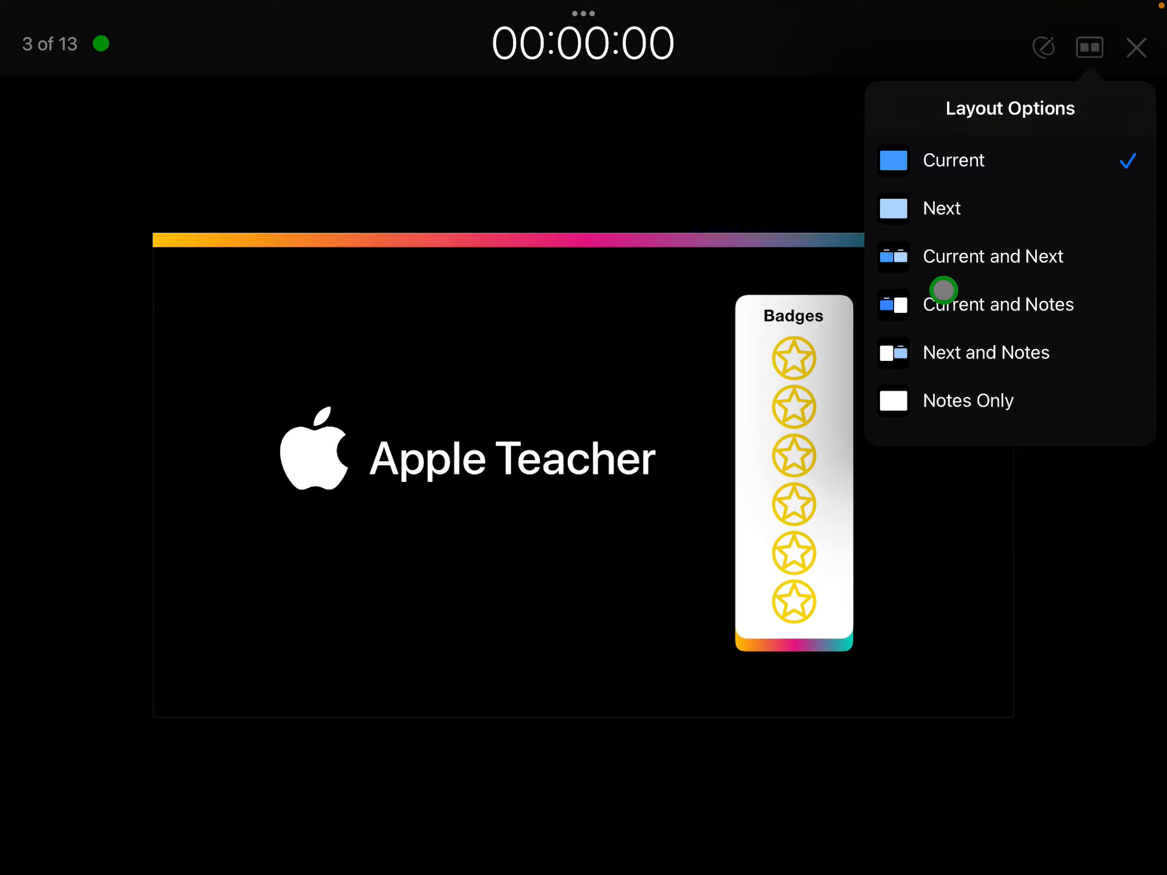
Try each layout — Next, Current and Next, Current and Notes, Next and Notes — settling on Notes Only.
left_click(946, 221)
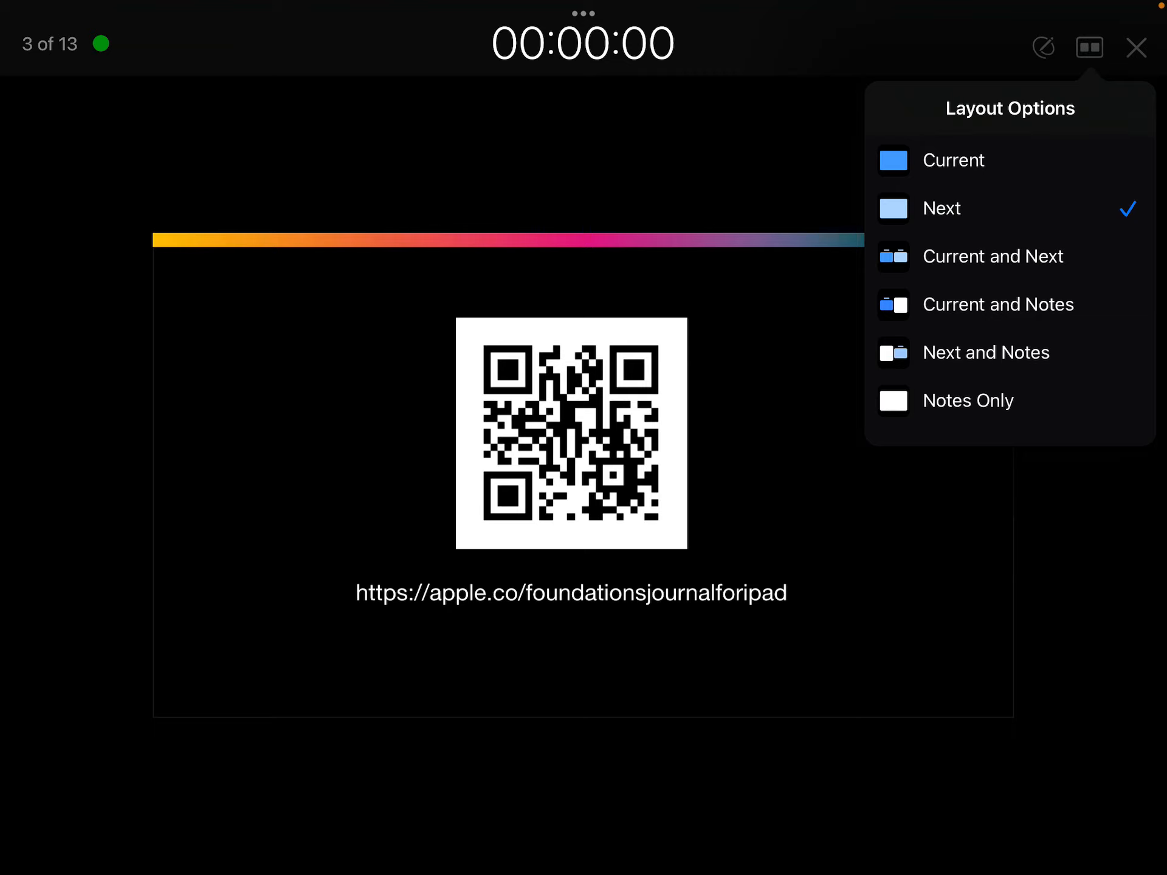
left_click(978, 257)
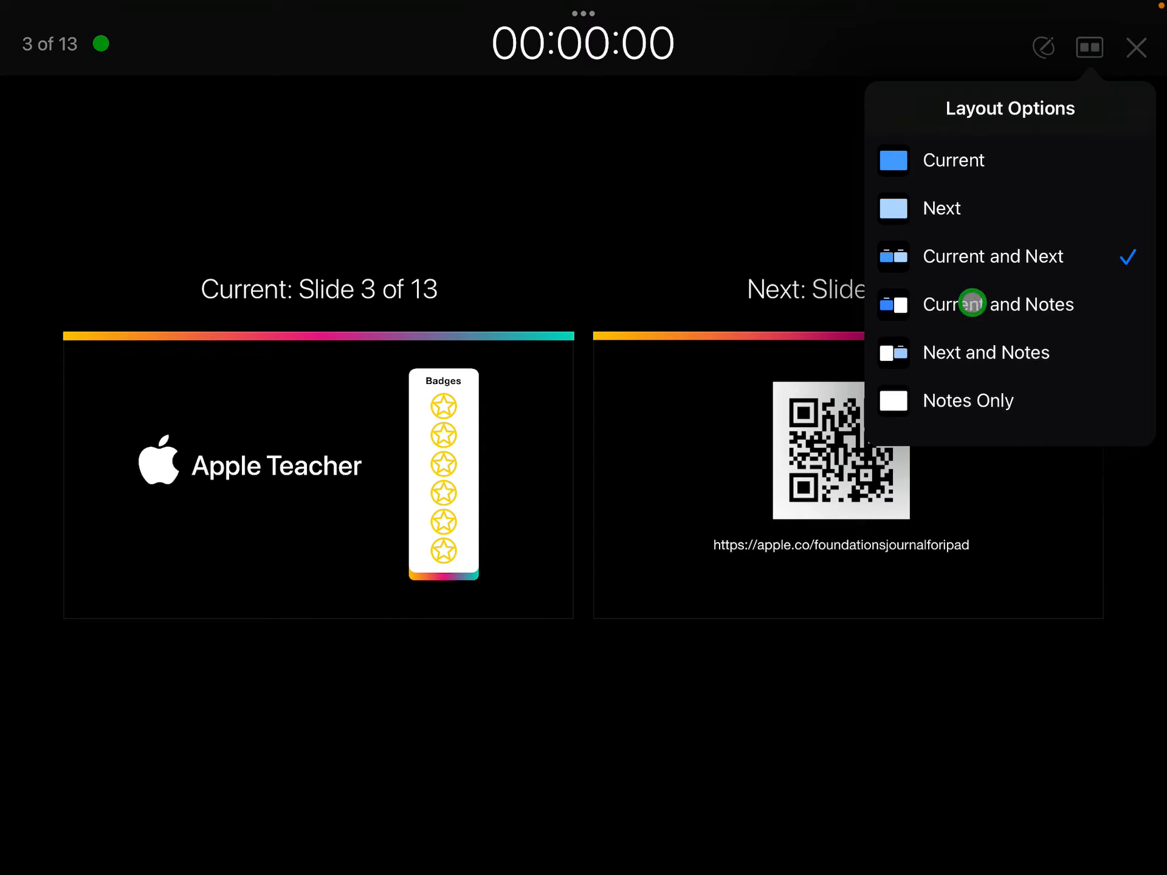
left_click(973, 303)
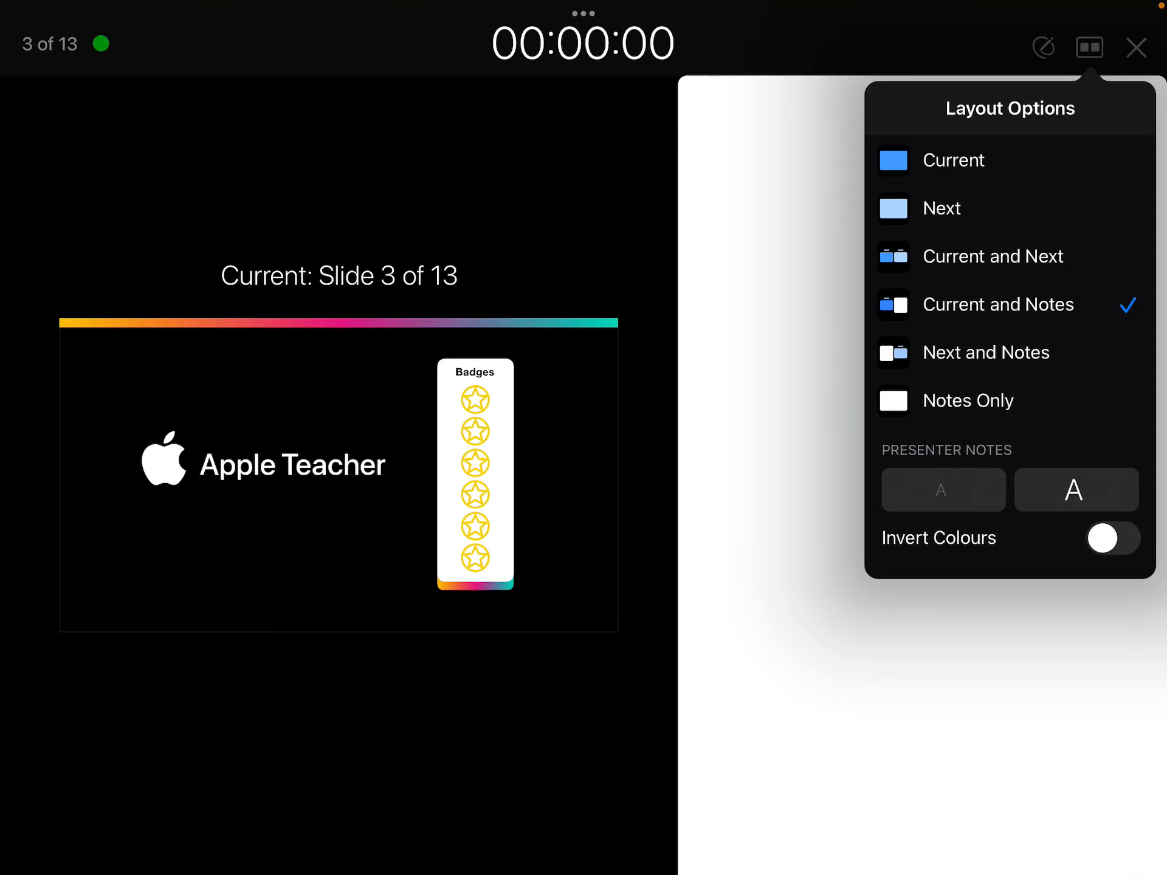
left_click(986, 353)
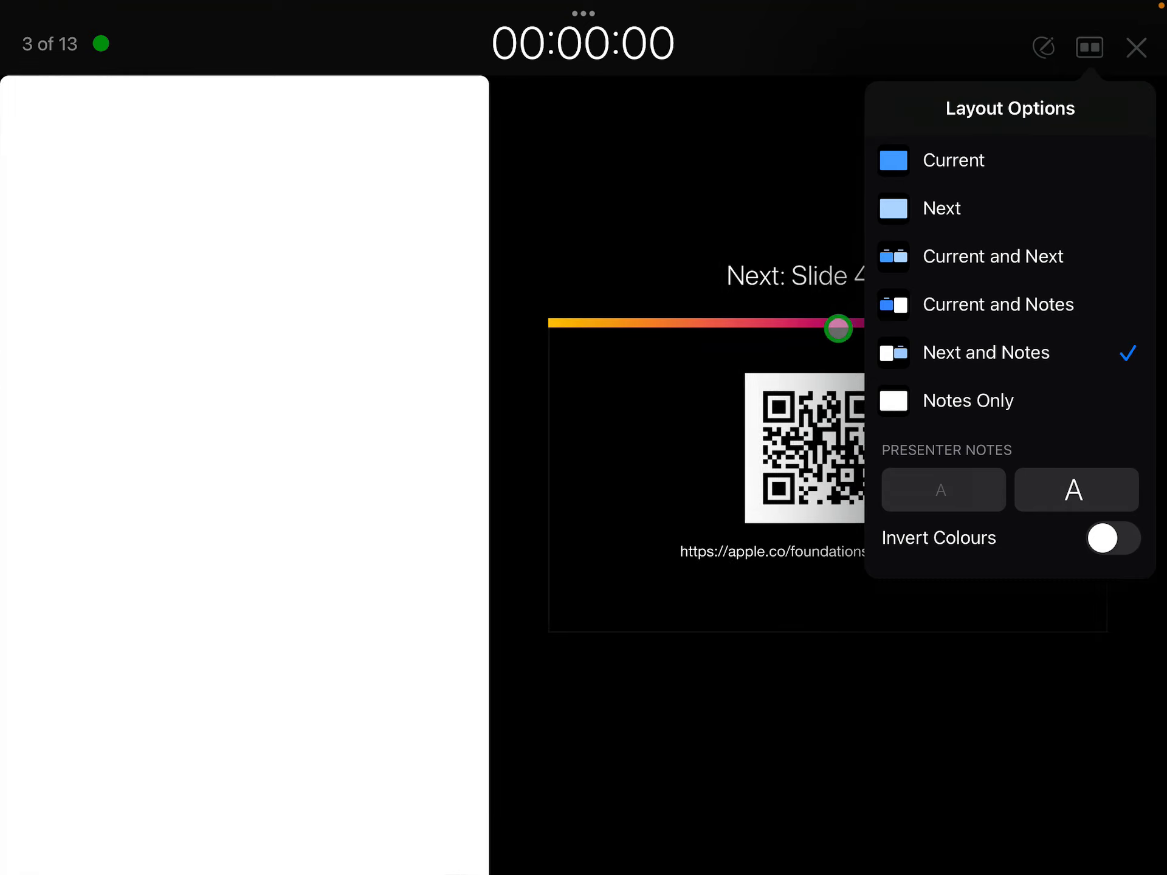
left_click(969, 400)
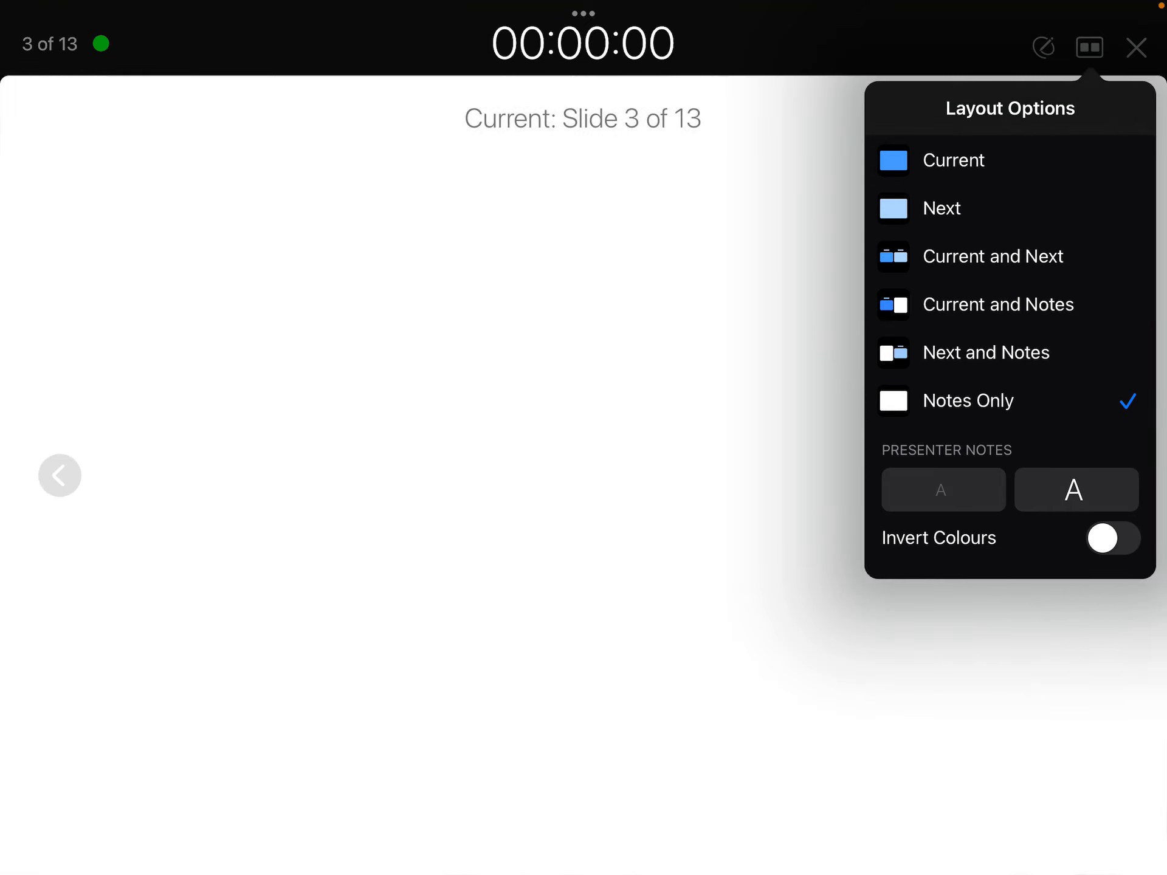
Enlarge the notes text to maximum, toggle Invert Colours on and off, and close the popover.
left_click(1074, 490)
left_click(1074, 490)
left_click(1112, 539)
left_click(1111, 538)
left_click(456, 456)
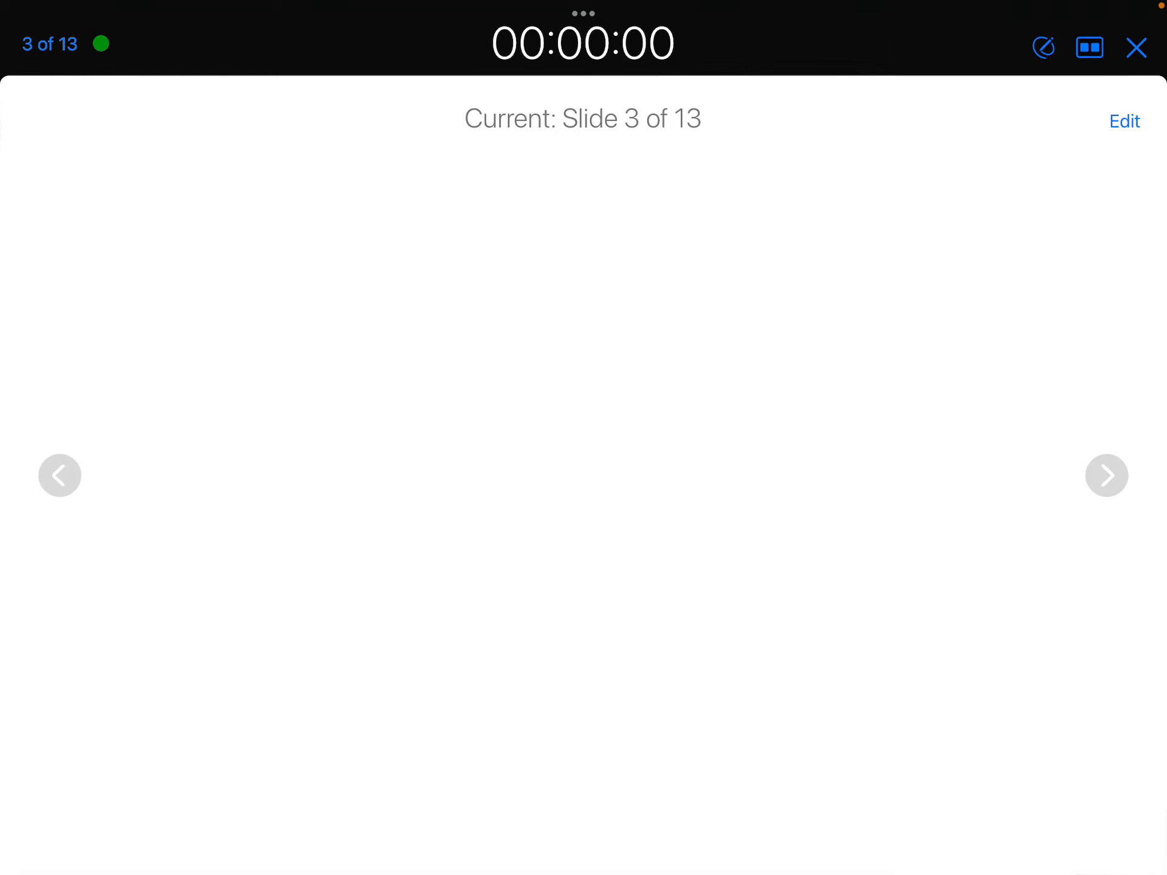
Advance the rehearsal and switch the layout to Current and Notes.
left_click(1105, 474)
left_click(1090, 46)
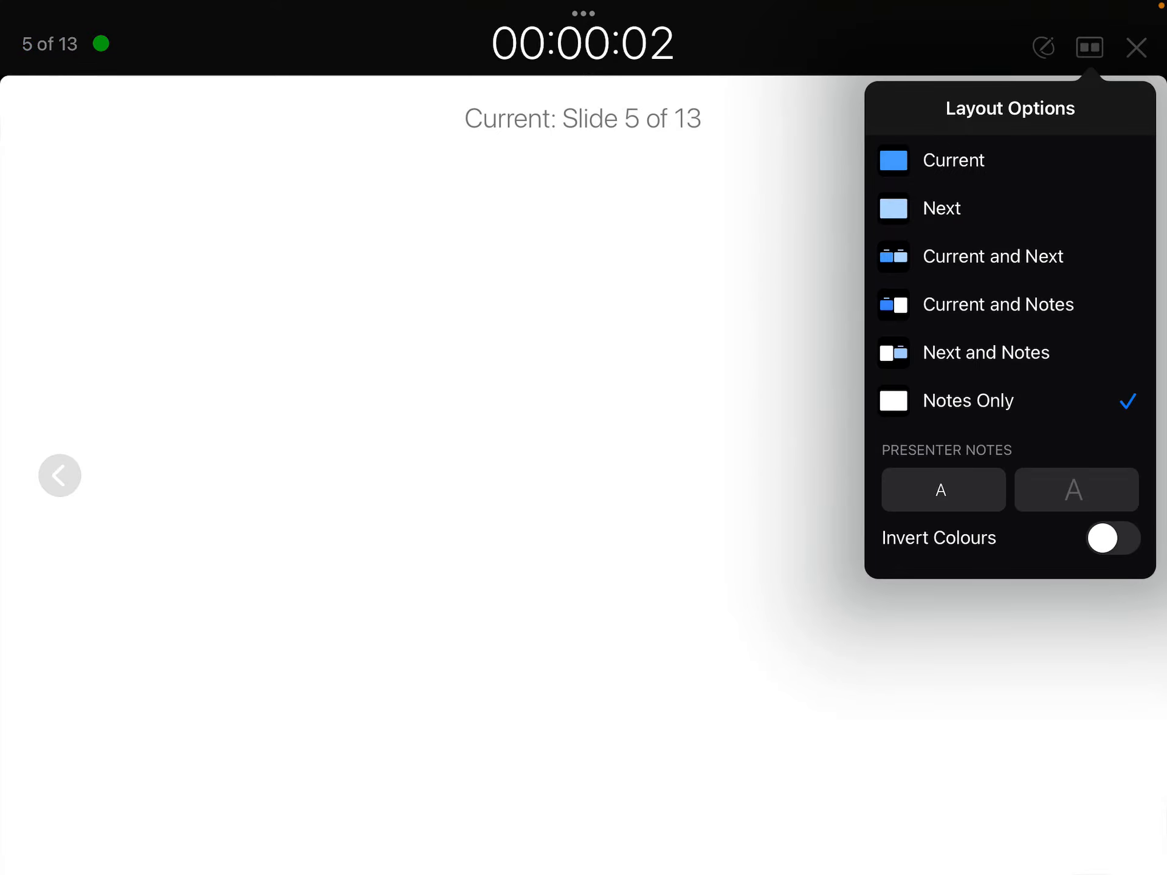
left_click(999, 305)
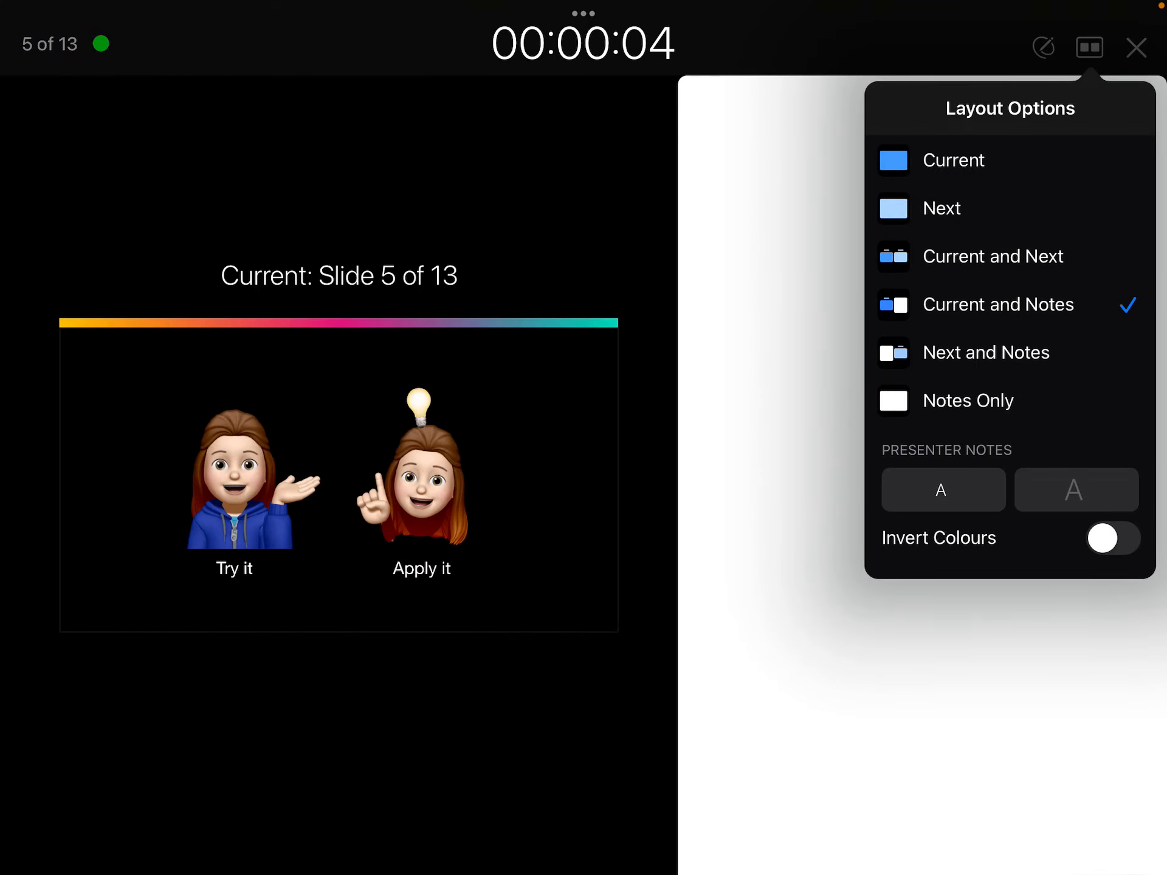
Advance to slide 7, then exit the rehearsal back to editing.
left_click(547, 456)
left_click(337, 474)
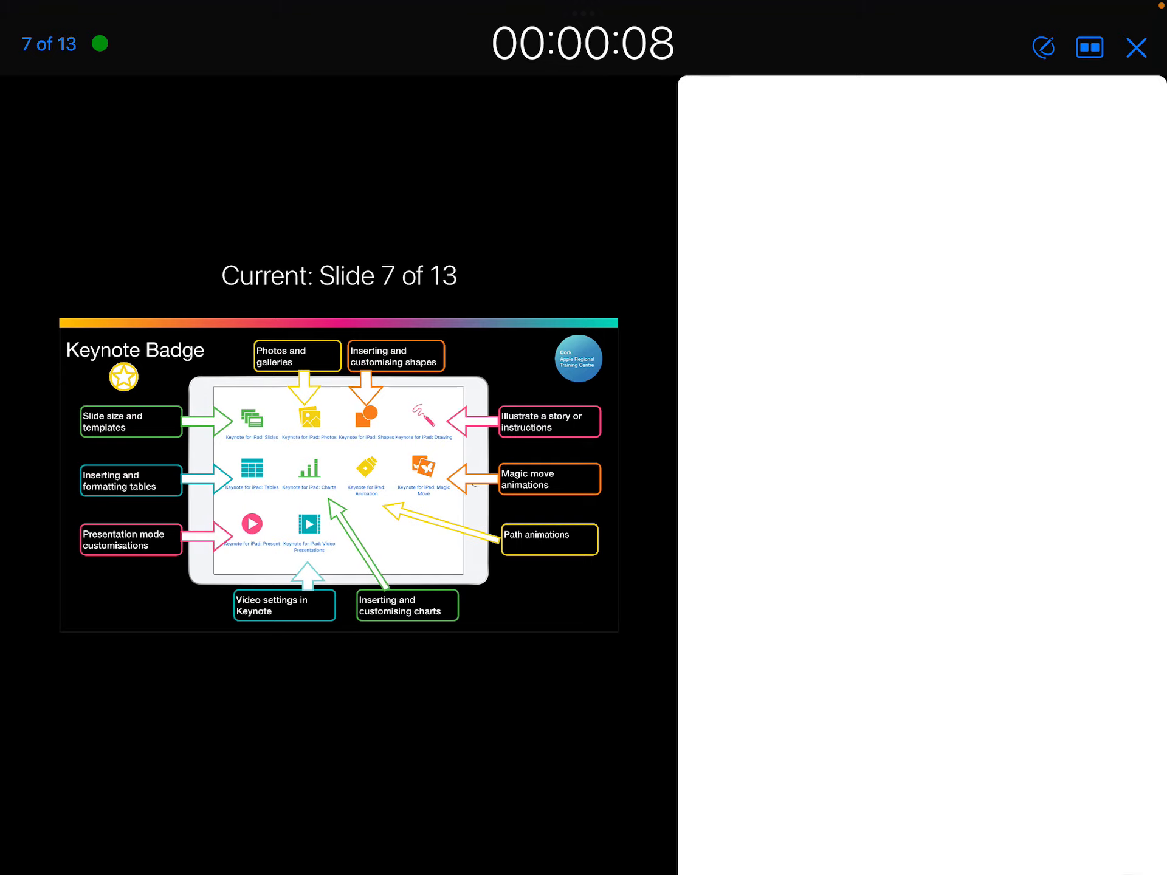
left_click(1137, 47)
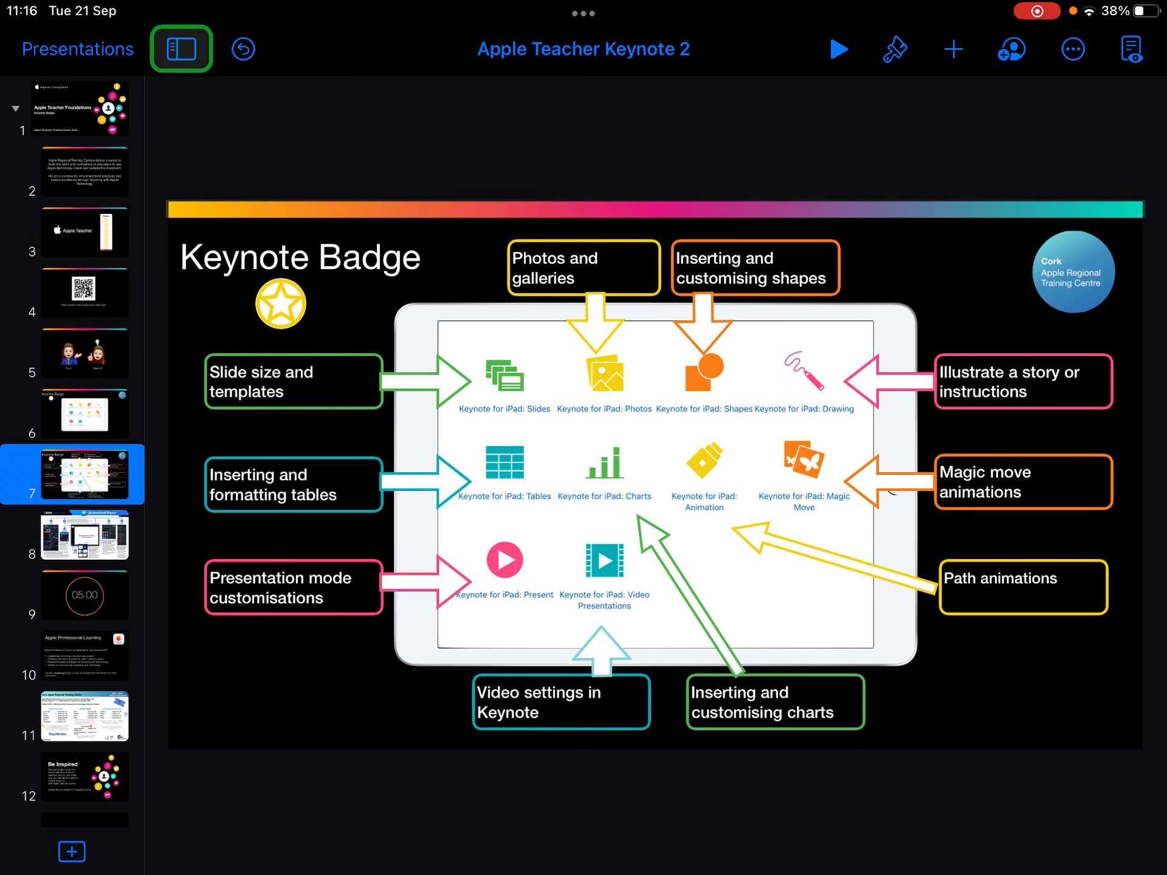
Turn on Show Presenter Notes and write 'My notes say….' as slide 7's note.
left_click(182, 49)
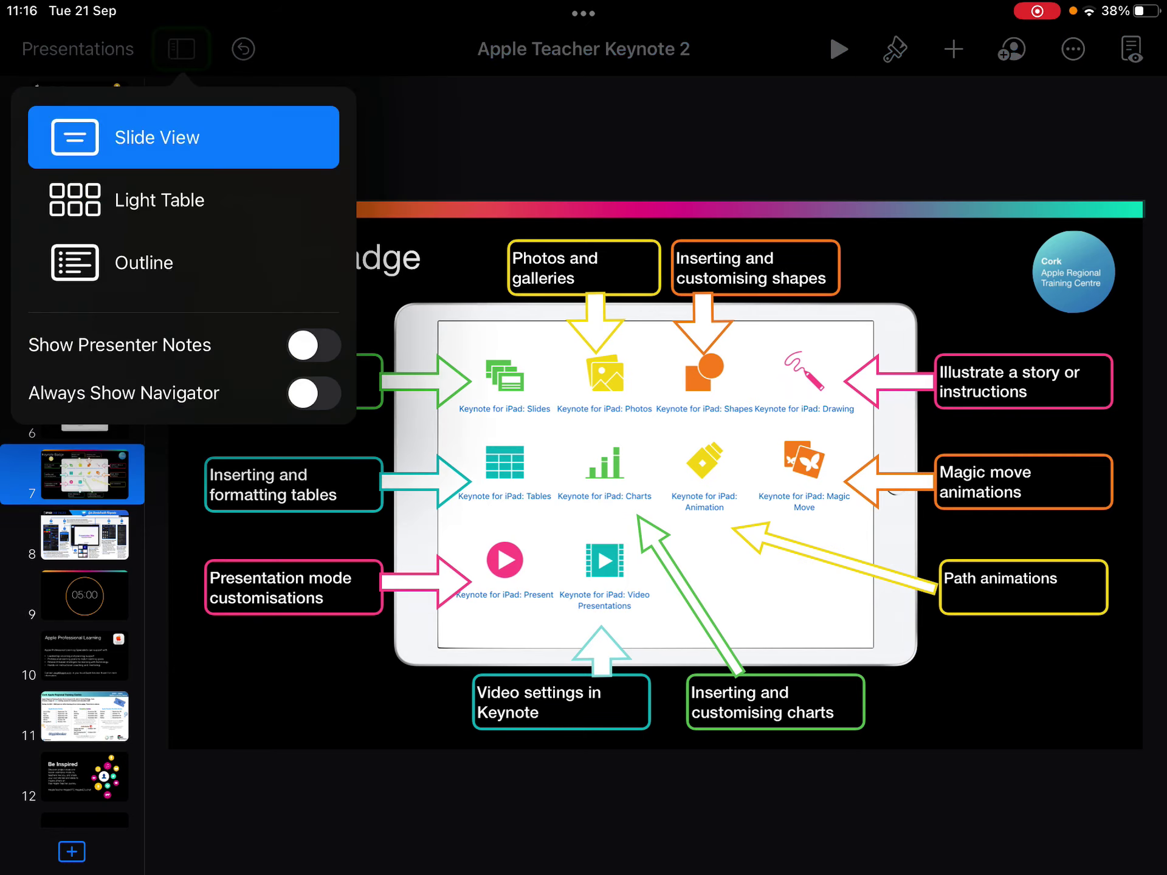
left_click(314, 346)
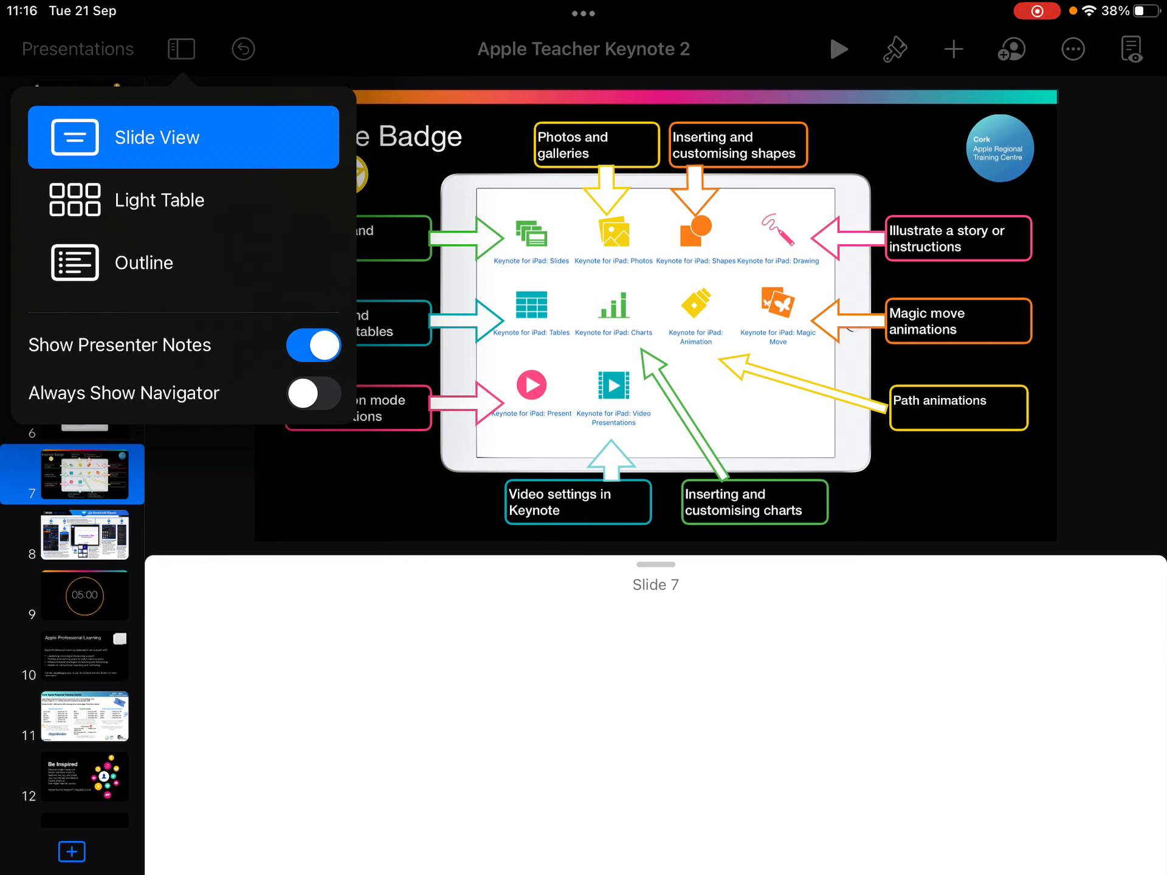
left_click(639, 712)
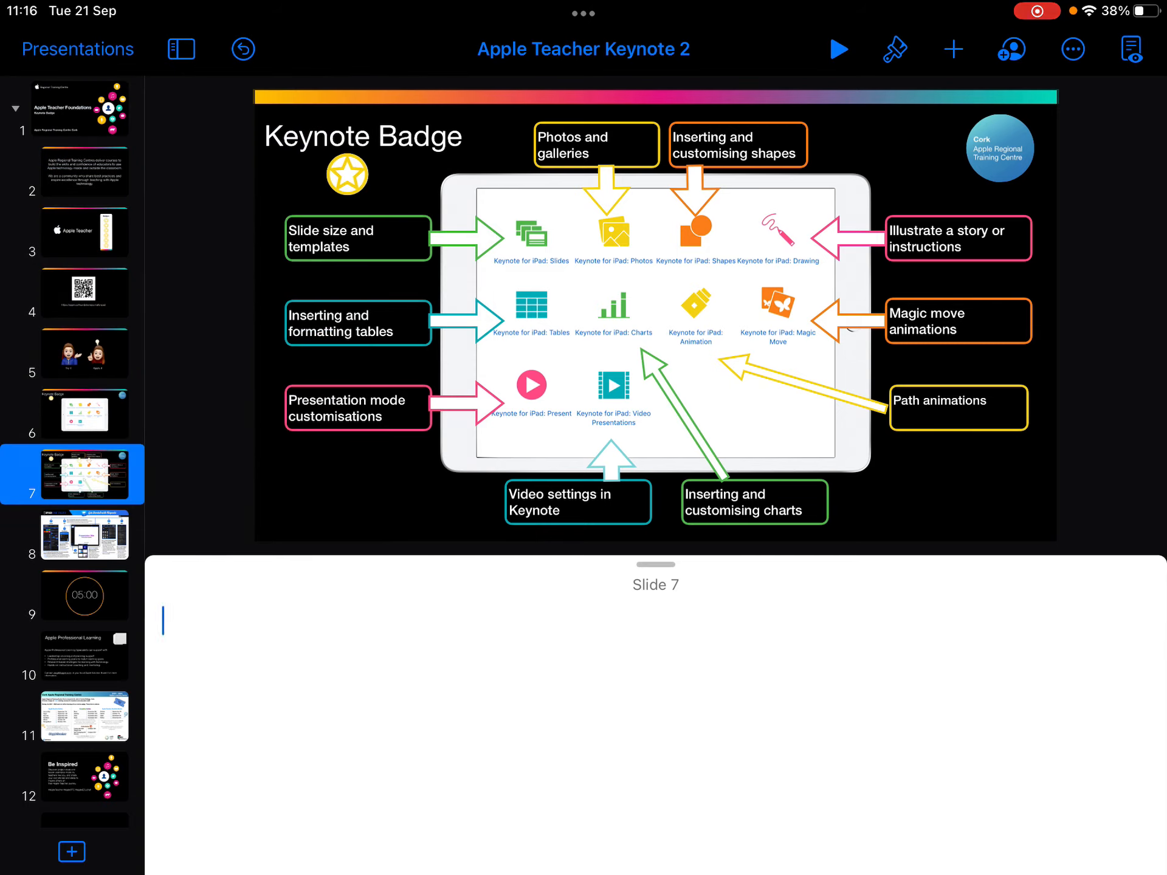
type("My not")
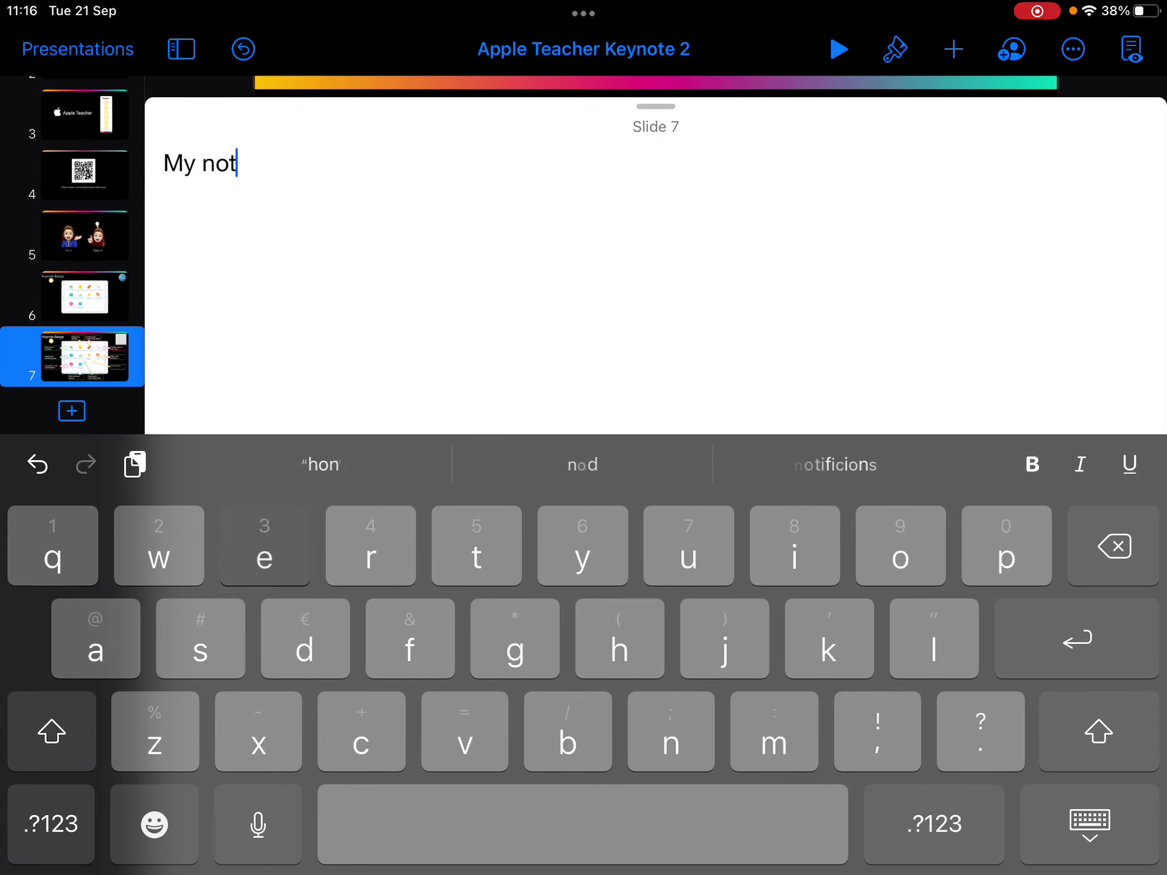
type("es say")
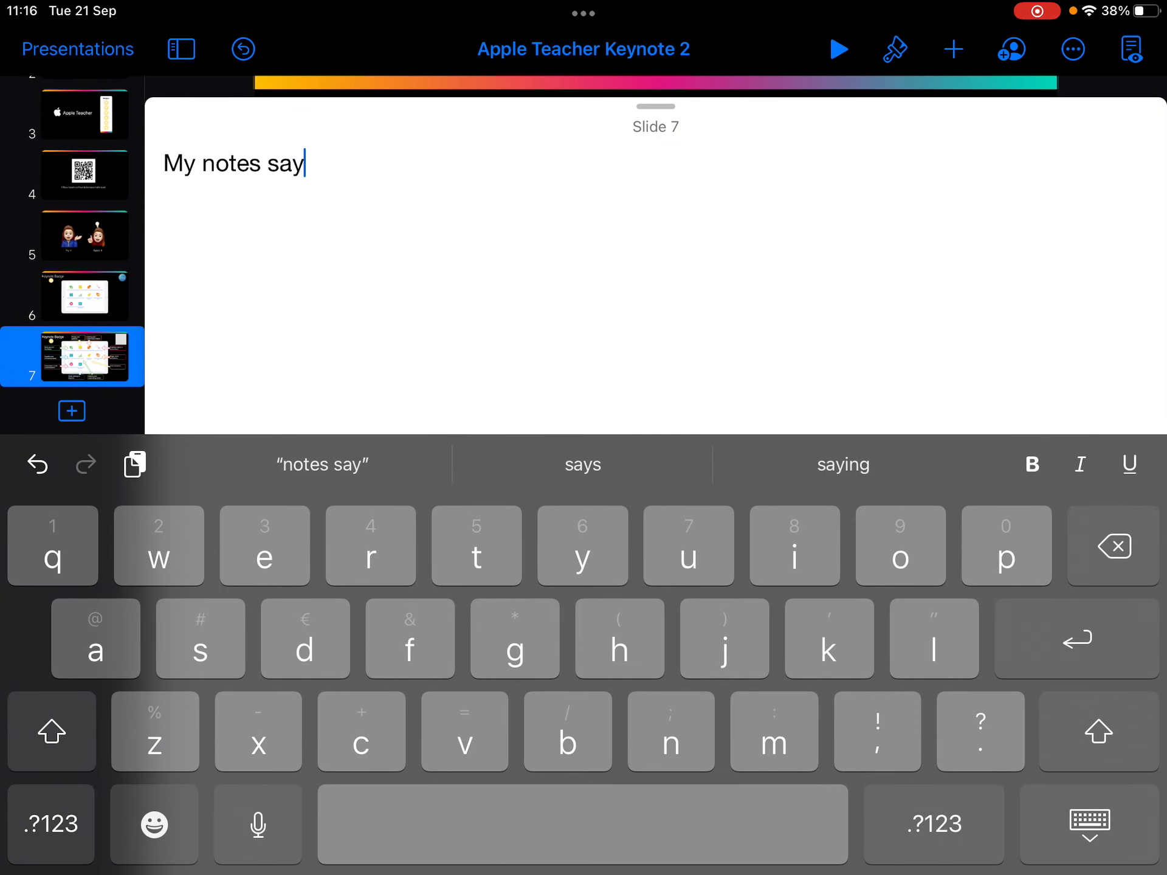
type("....")
left_click(1090, 824)
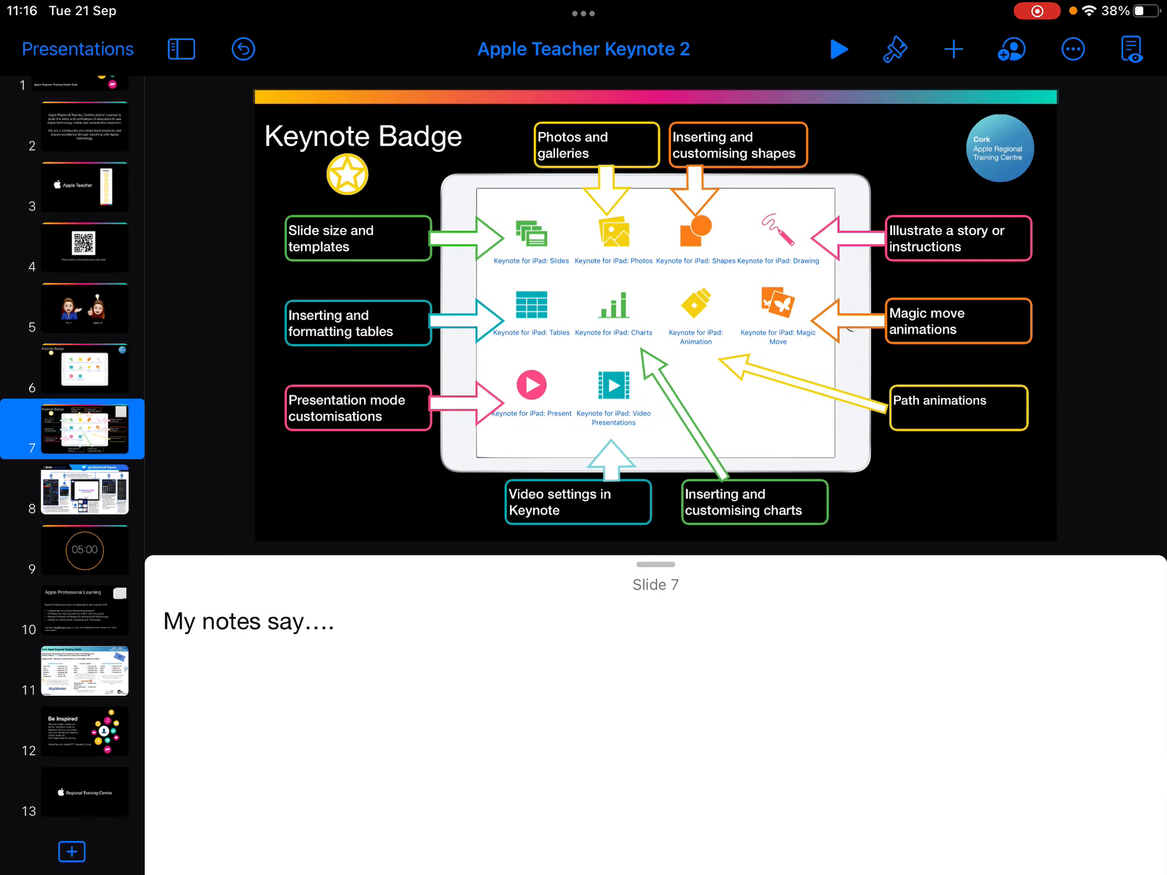
Start Rehearse Slideshow again on slide 7 with its note shown beside the slide.
left_click(1074, 50)
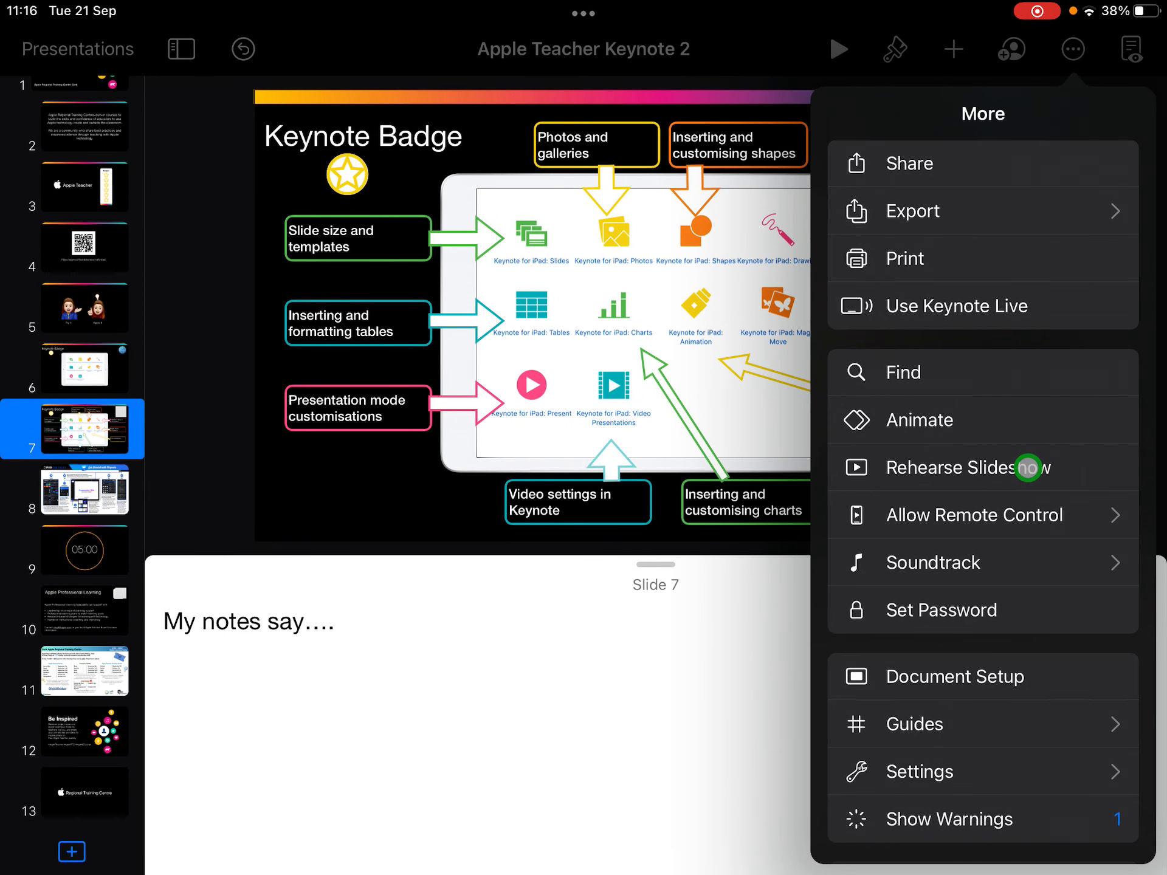
left_click(1027, 467)
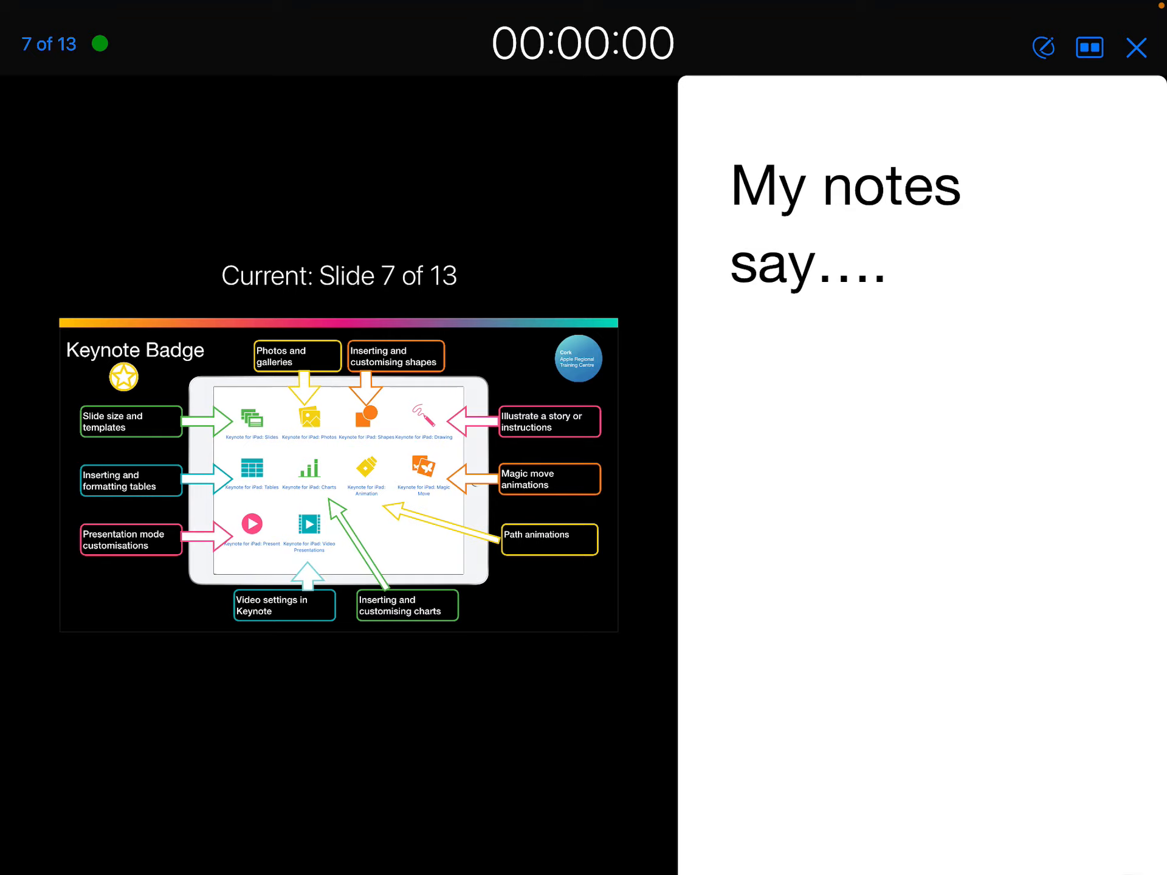
left_click_drag(1094, 1, 1094, 274)
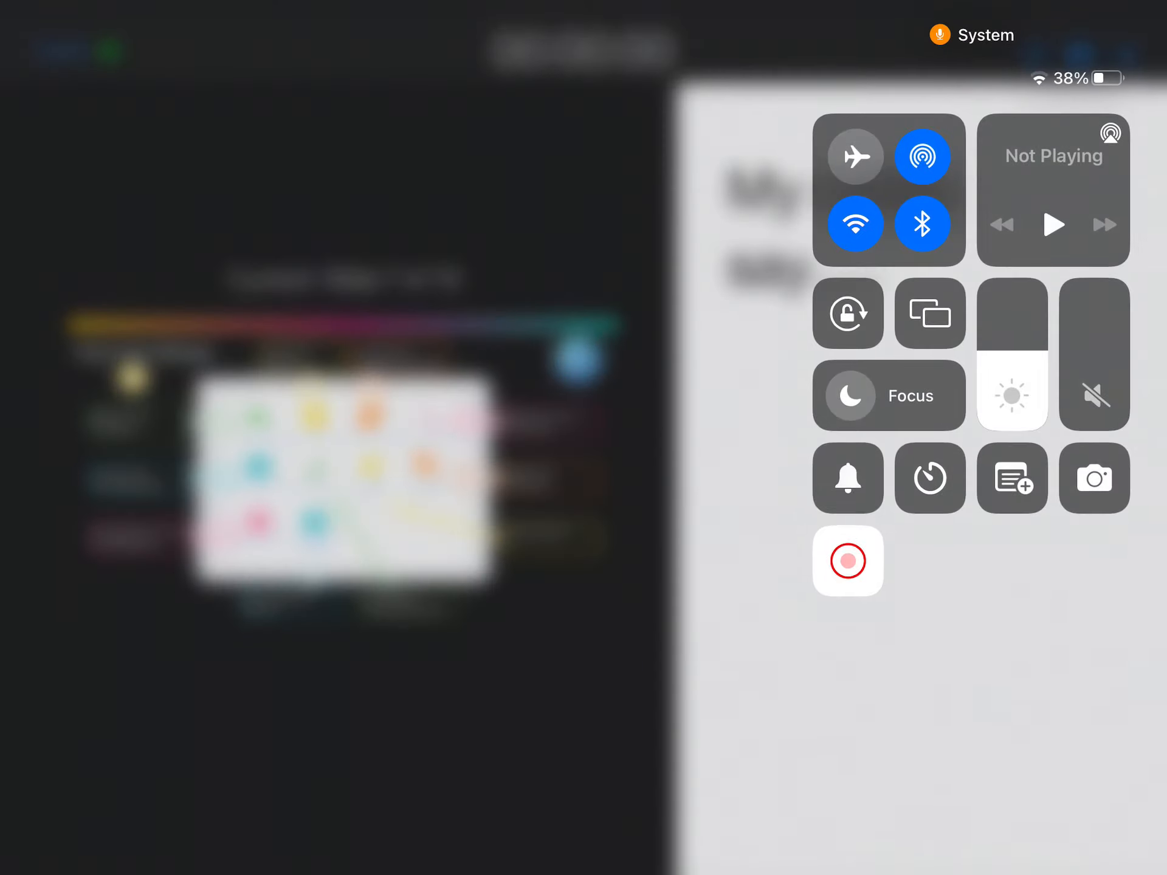